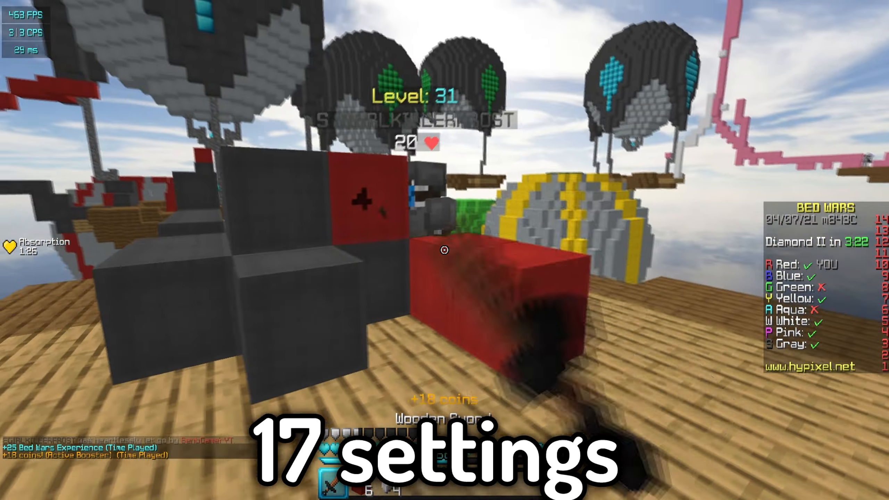
click(445, 250)
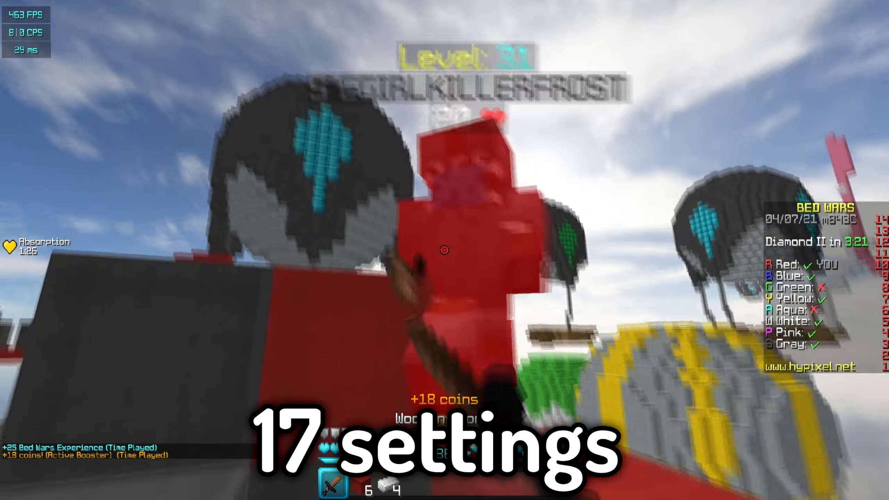
click(445, 250)
click(444, 250)
click(445, 250)
click(445, 250)
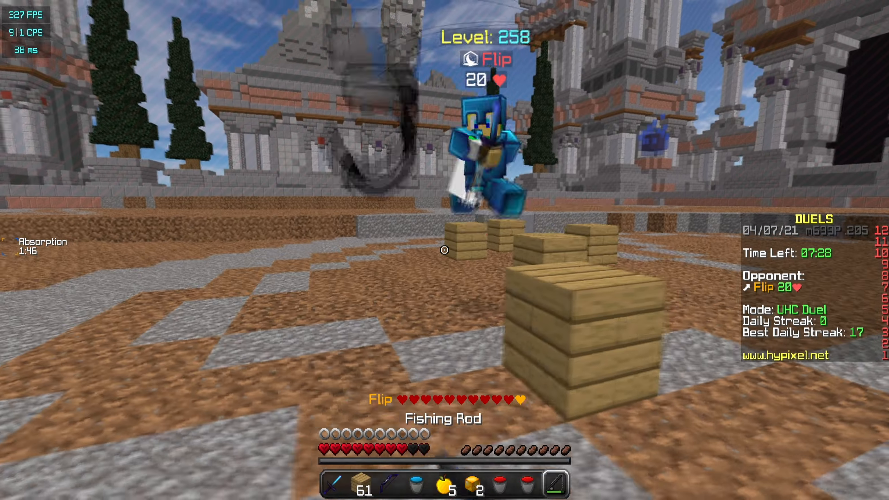
key(1)
click(444, 250)
click(444, 250)
click(445, 250)
click(445, 250)
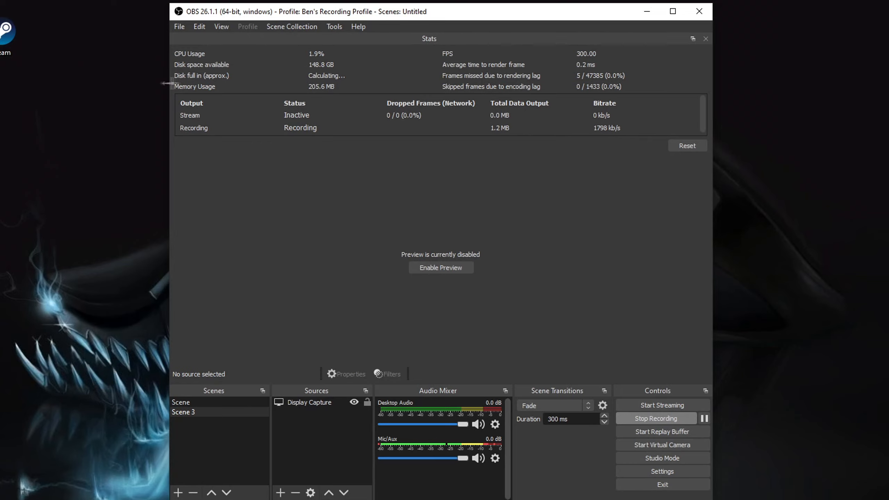
Step: Open the Stats view to check recording performance
click(223, 26)
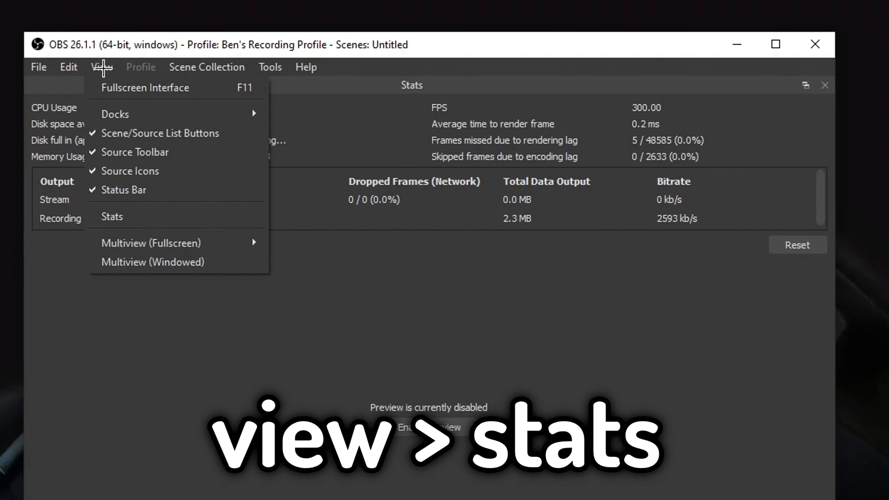
click(114, 217)
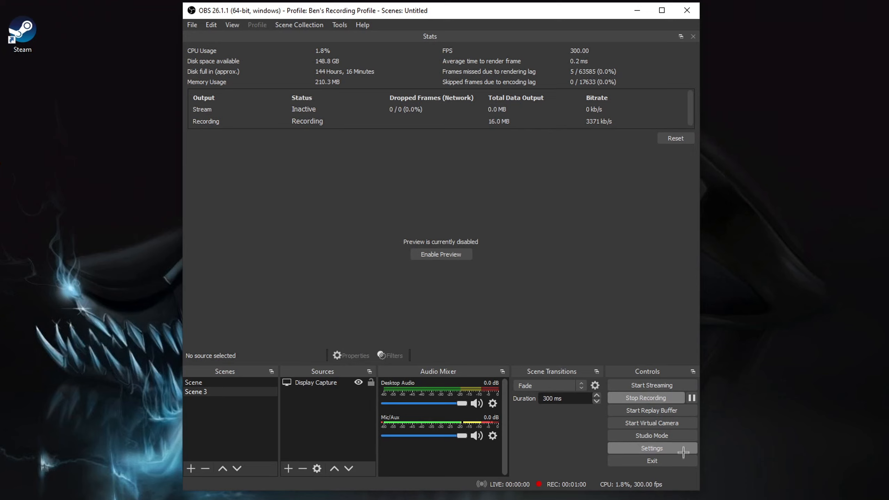
Step: Open the streaming output settings and examine the bitrate, keyframe interval, preset and remaining encoder options
click(682, 450)
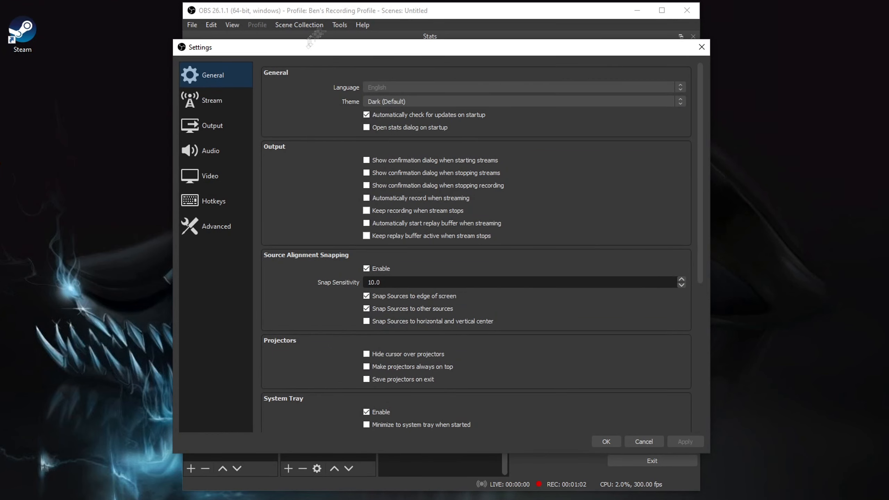
click(230, 132)
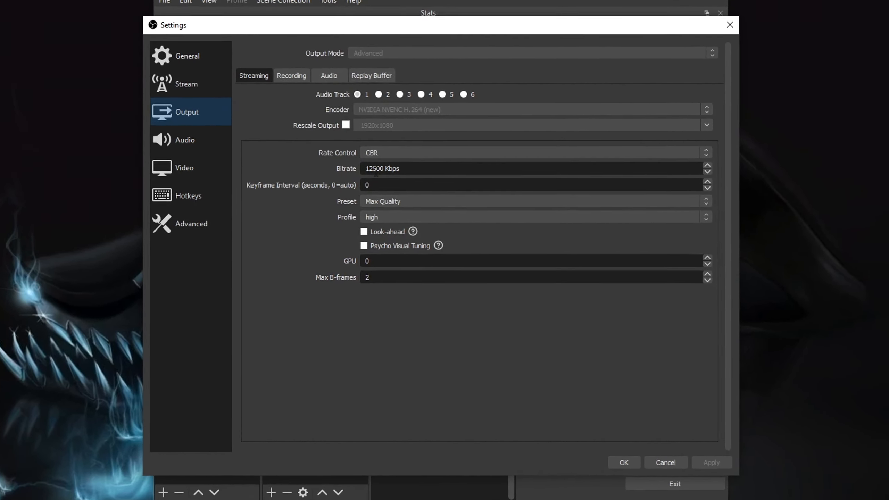
drag(401, 169, 319, 162)
click(237, 166)
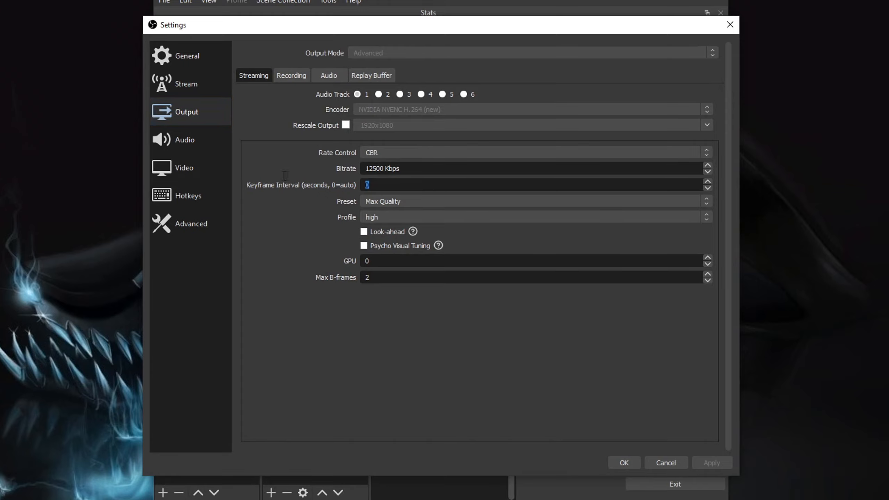
click(284, 234)
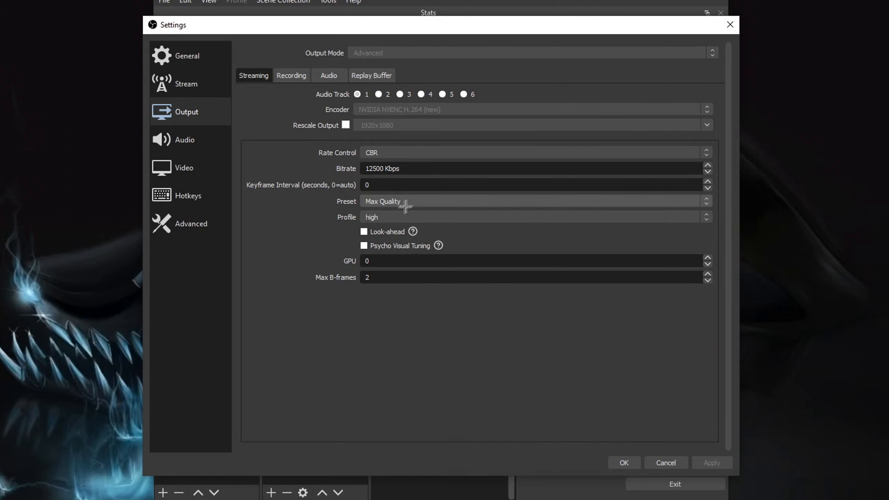
mouse_move(436, 241)
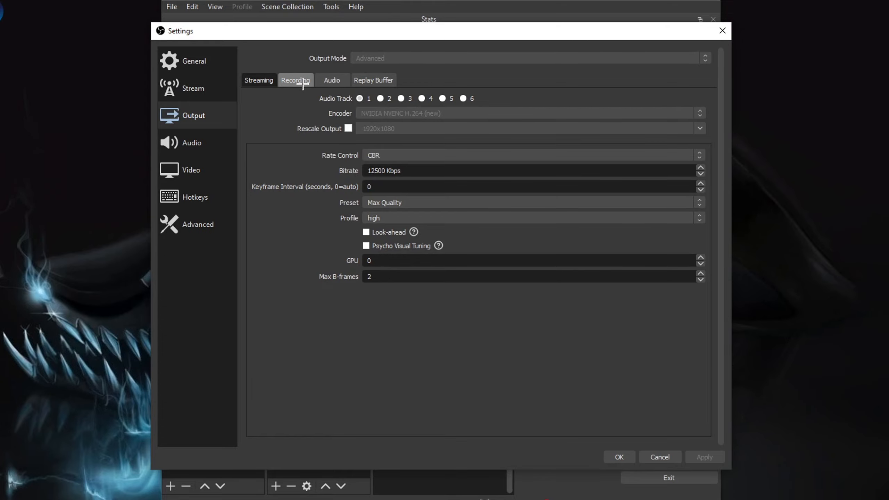
Step: Set the recording output's rate control to CQP and review the keyframe interval, preset and B-frame options
click(303, 83)
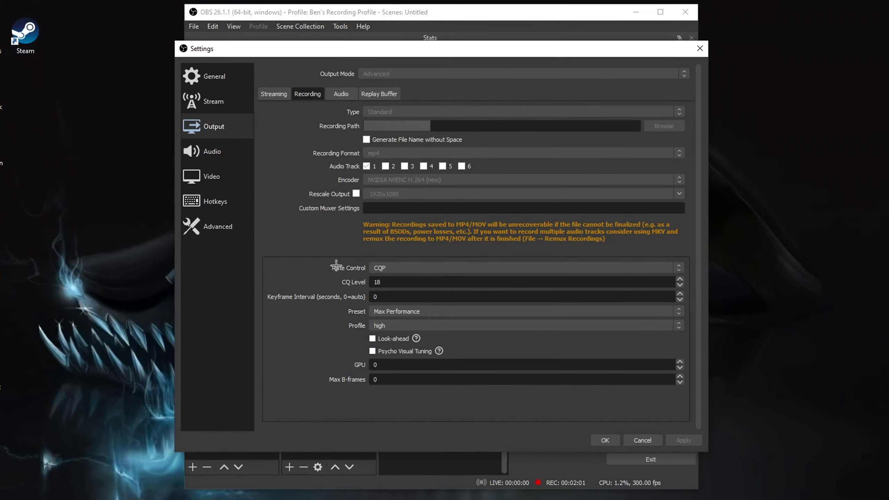
click(379, 268)
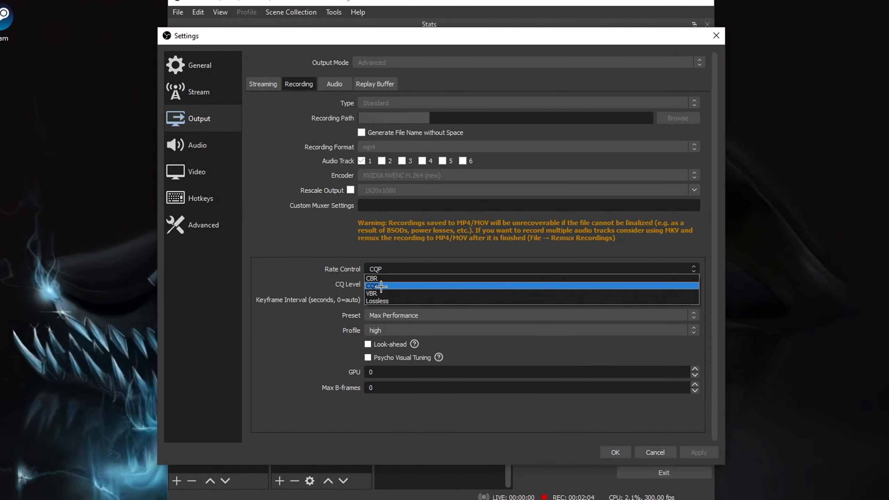
click(381, 286)
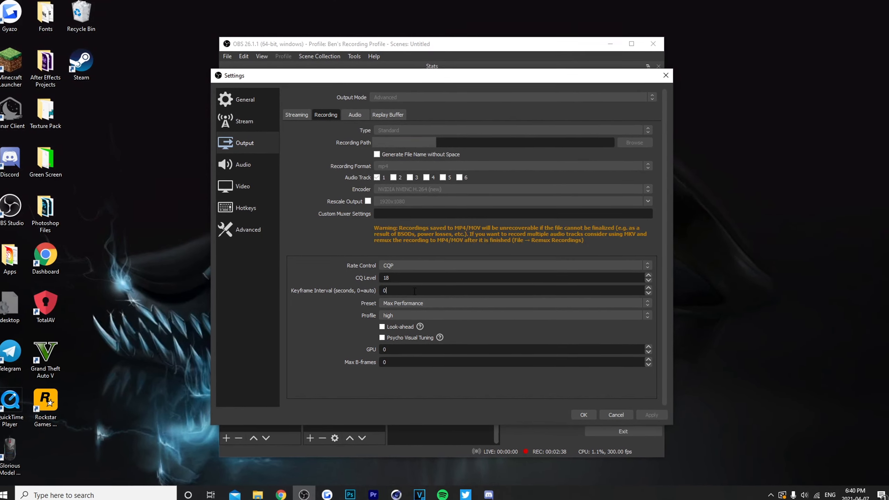
drag(361, 313, 339, 313)
click(338, 333)
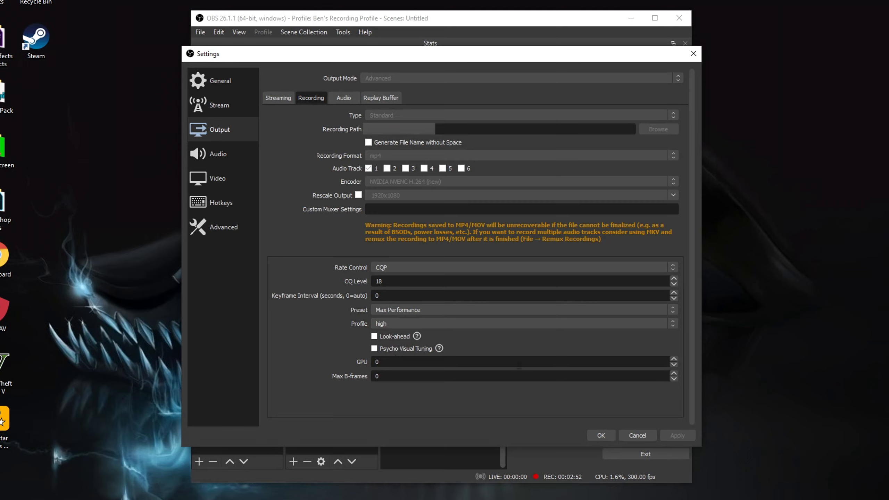
click(295, 373)
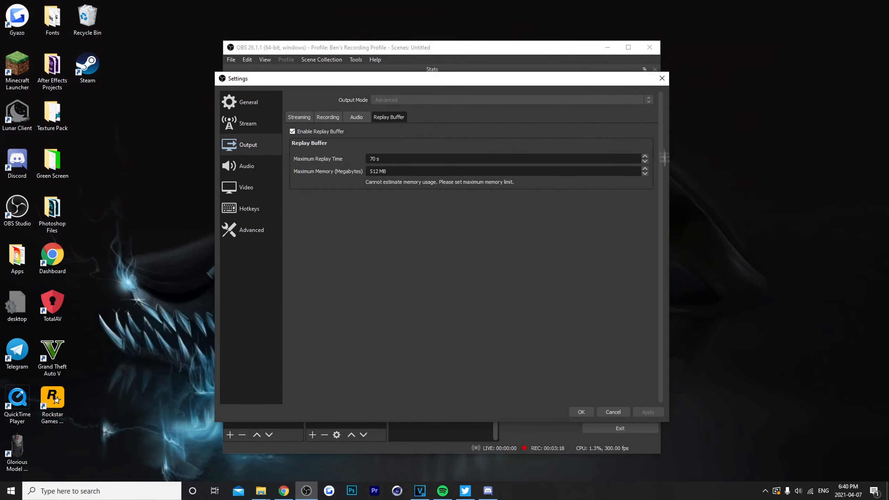
Step: Review the video resolution and frame rate settings and the process priority options in the advanced settings
click(248, 187)
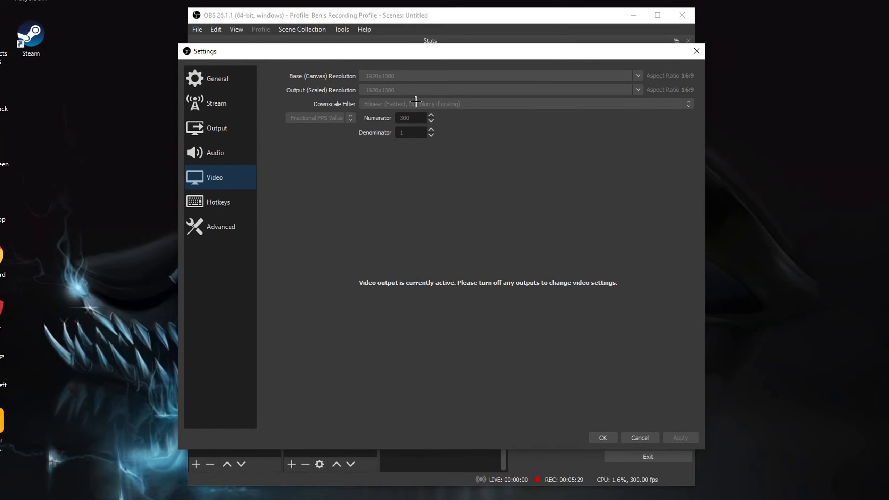
click(220, 227)
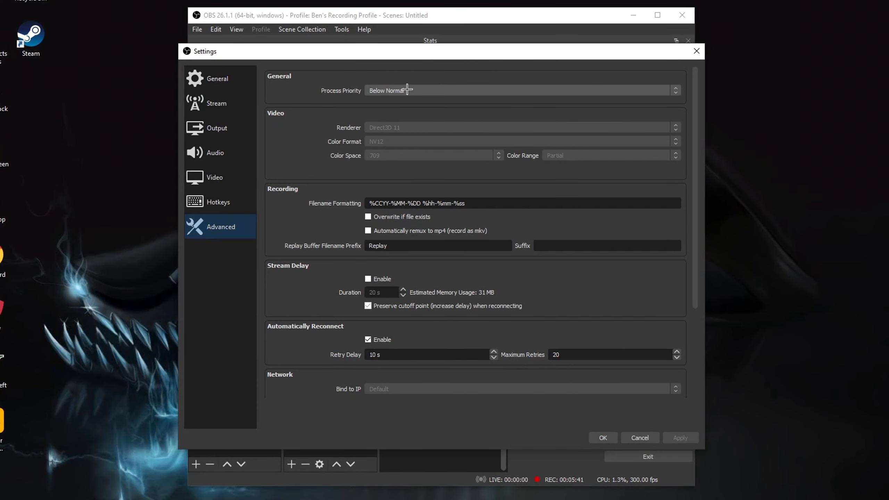
click(464, 88)
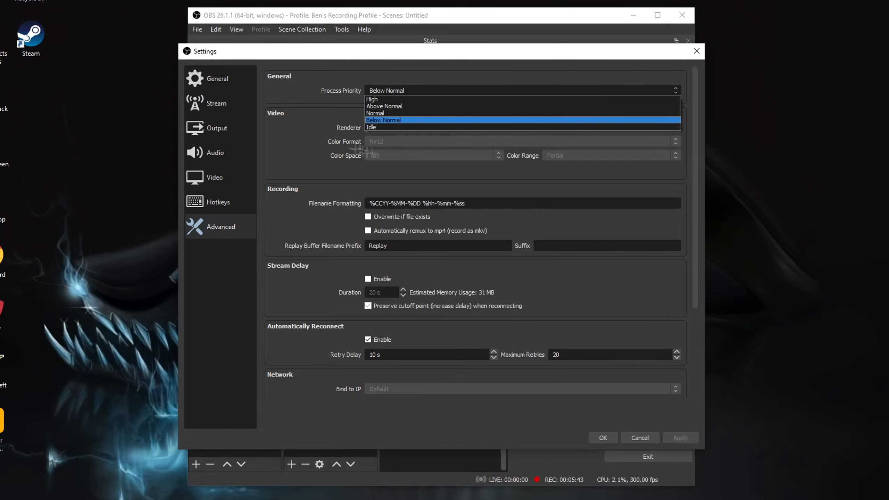
click(441, 88)
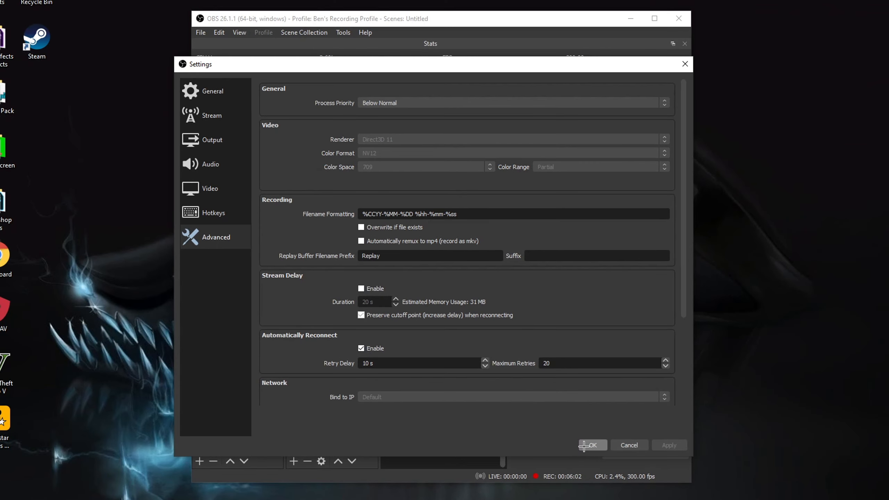
click(490, 391)
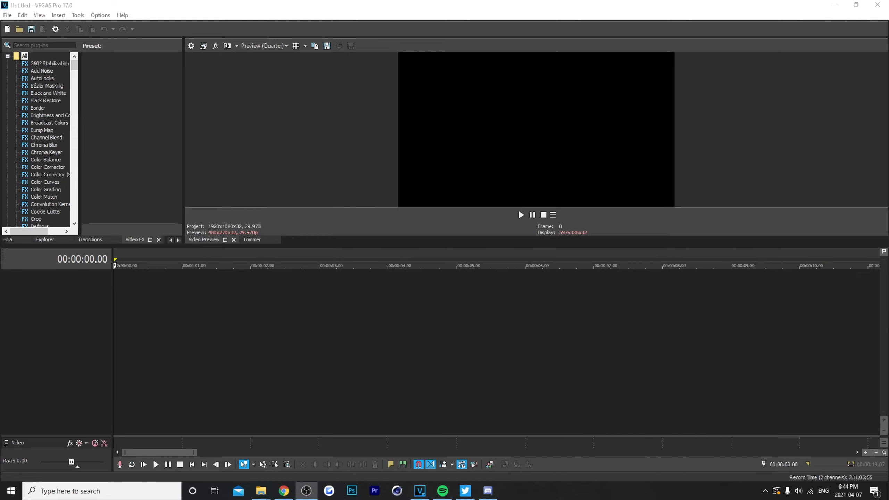
drag(888, 326, 143, 304)
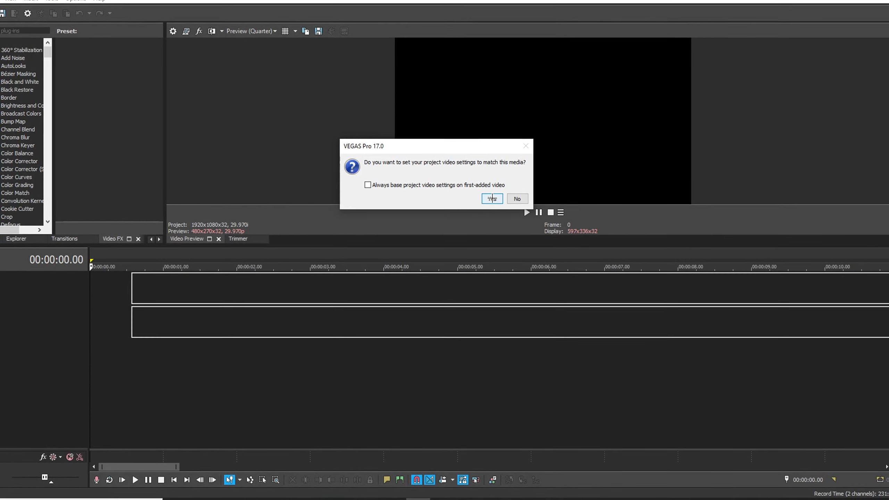
click(492, 197)
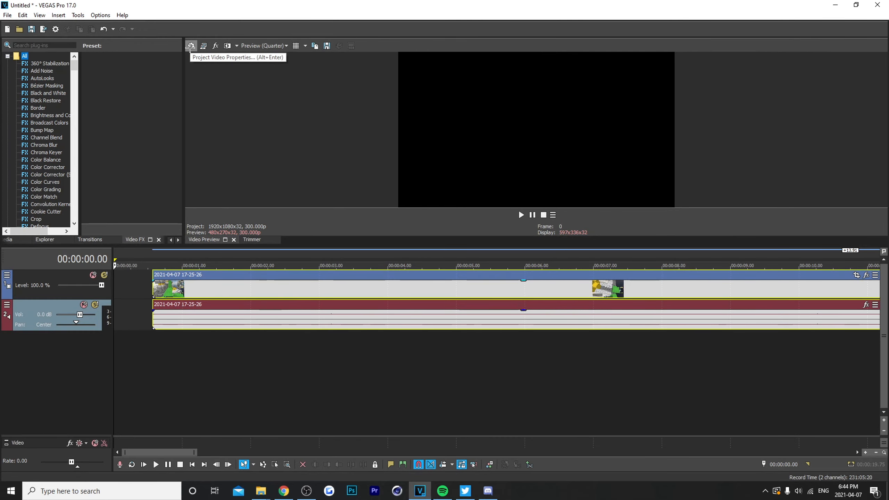
Step: Check the width, height and frame rate in the project properties, leaving them as they are
click(196, 48)
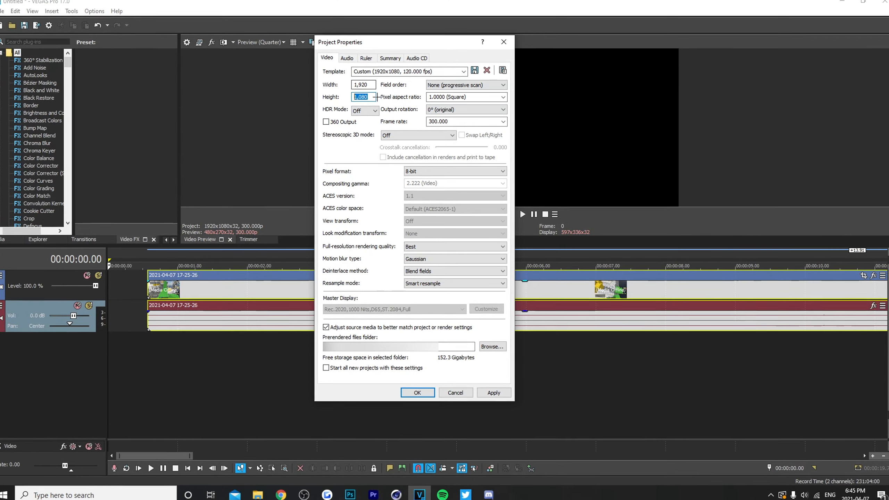
key(Tab)
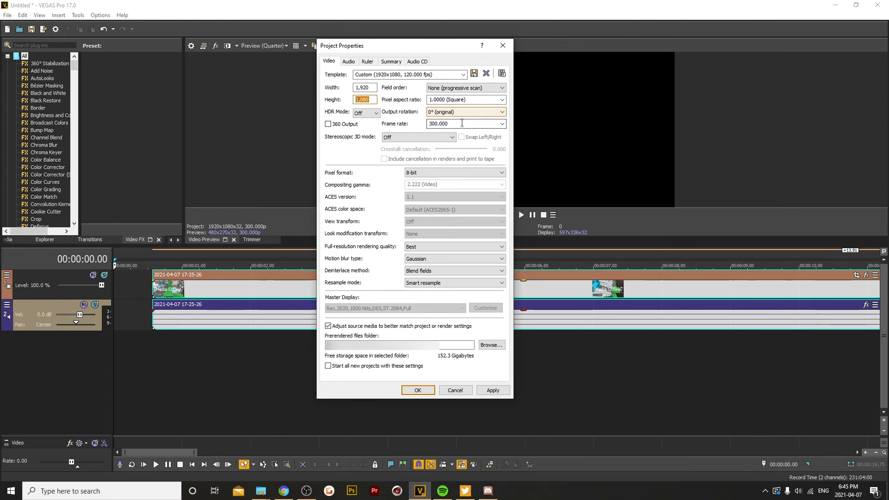
double_click(438, 111)
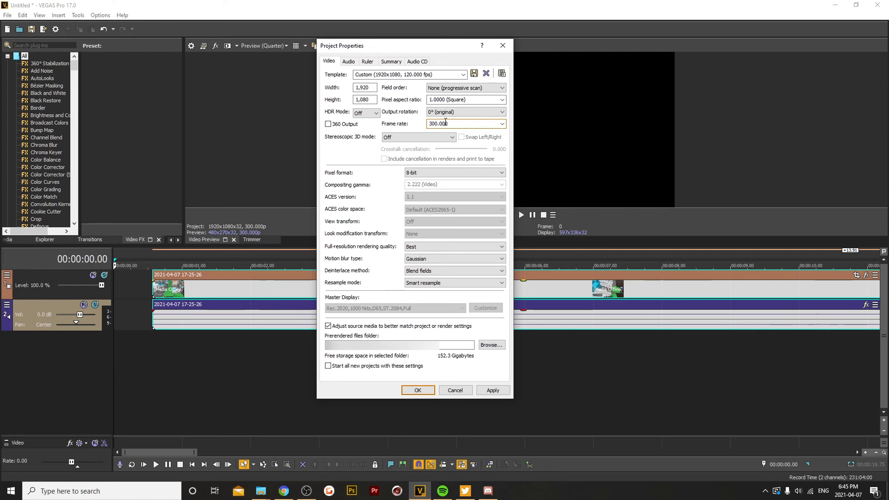
click(502, 45)
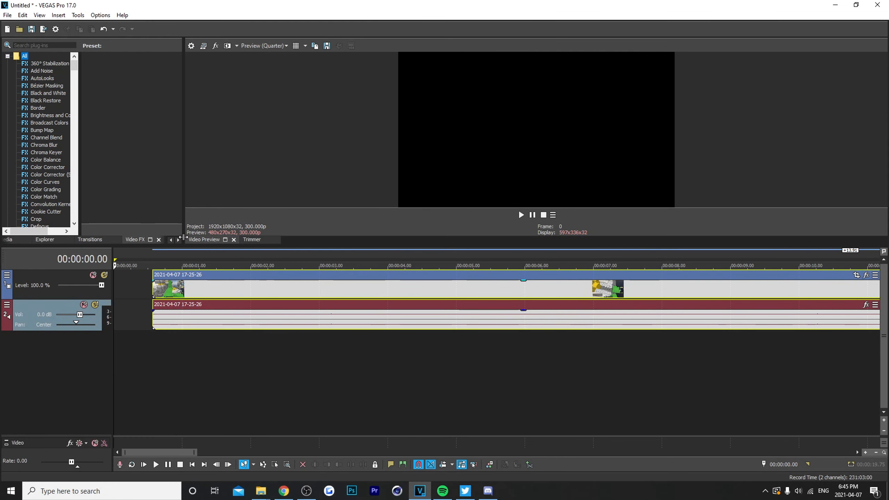
Step: Widen the media area and match the project video settings to the clip in Project Media
drag(184, 238, 356, 237)
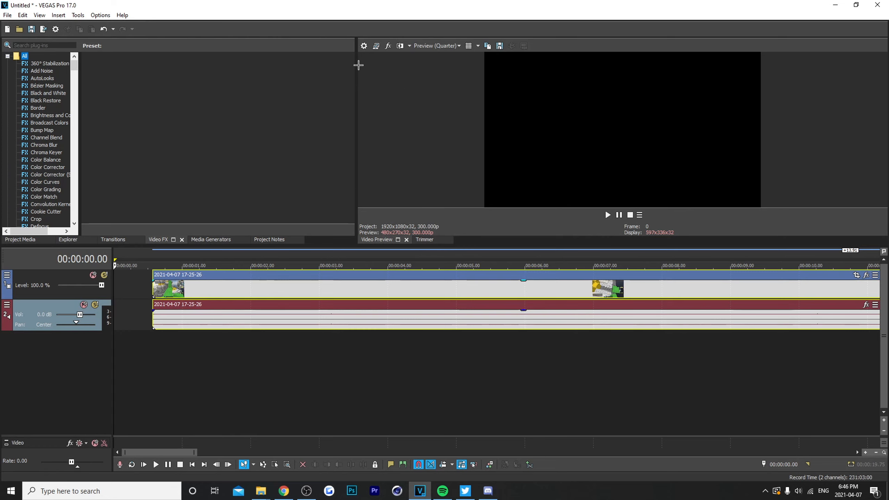
click(20, 240)
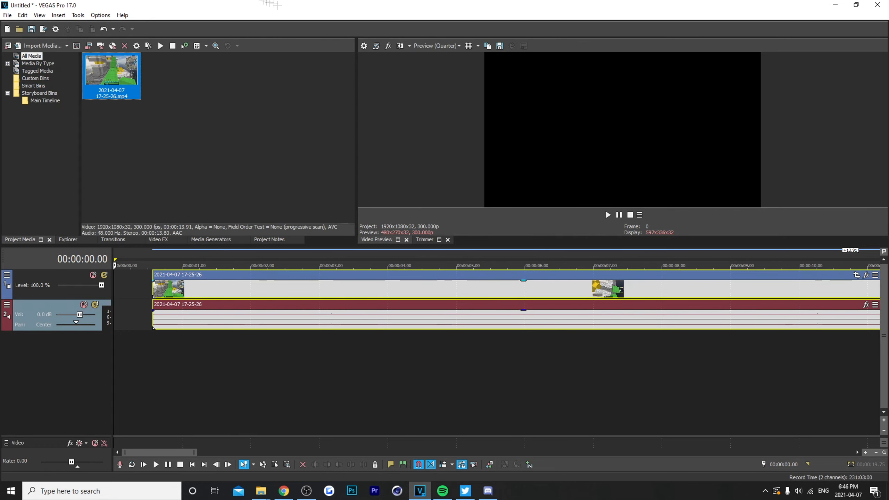
right_click(121, 65)
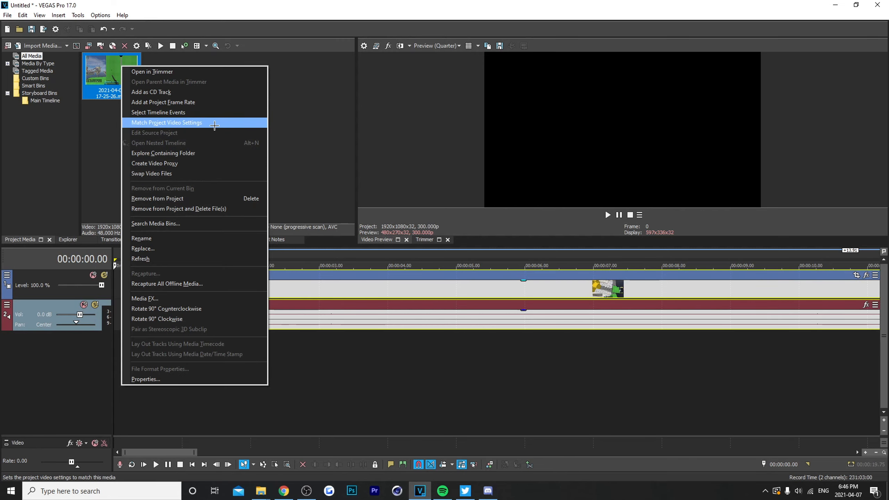
click(214, 125)
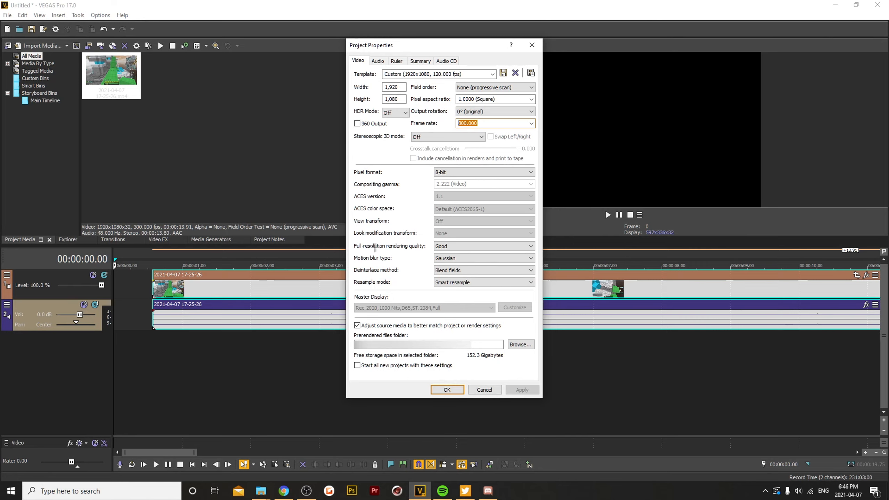
Step: Set the project's full-resolution rendering quality to Best, keep Smart resample as the resample mode, and accept the project properties
click(525, 246)
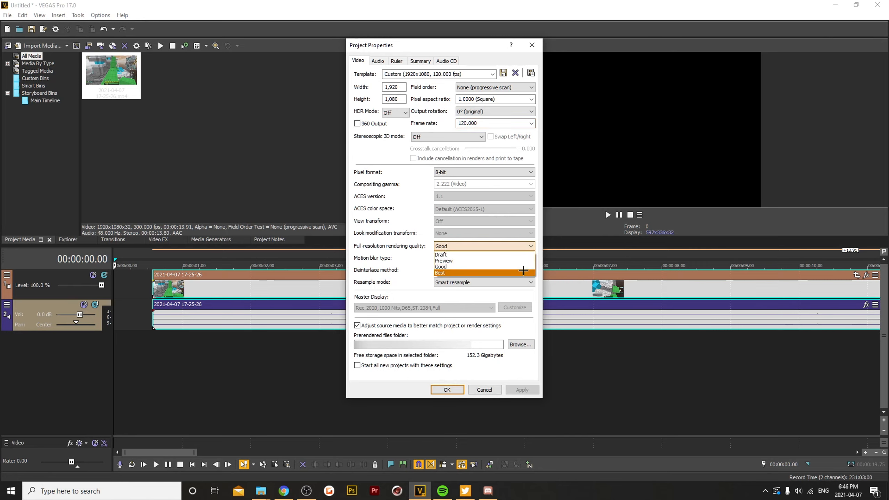
click(522, 273)
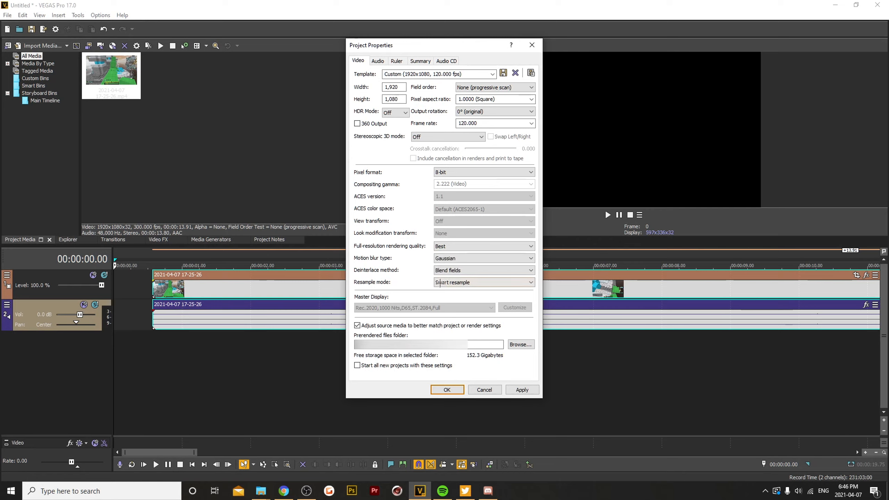
click(440, 283)
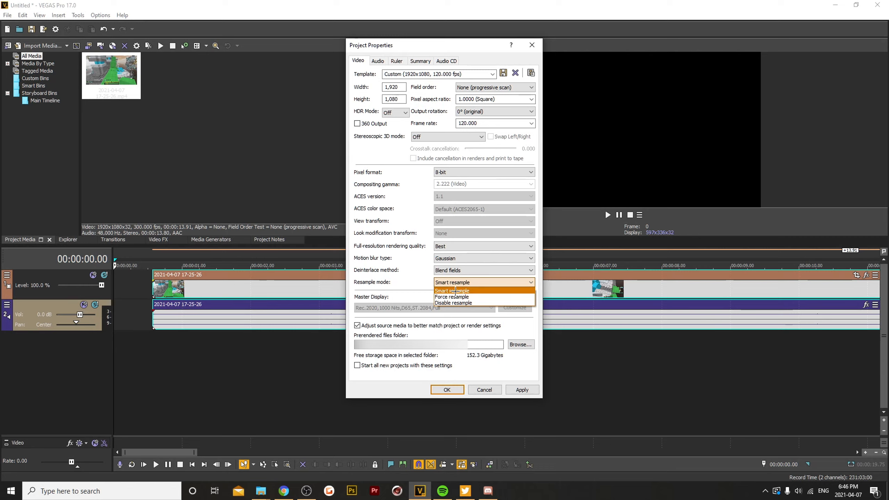
click(459, 291)
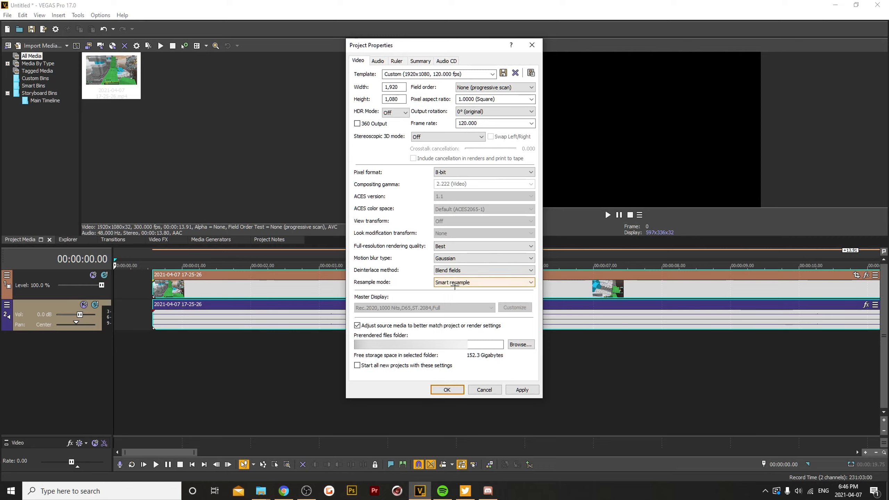
click(457, 271)
click(460, 268)
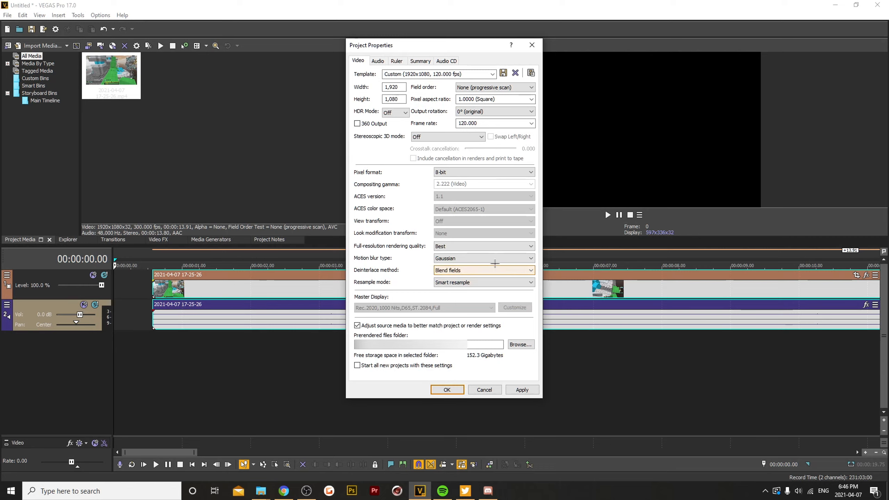
key(Return)
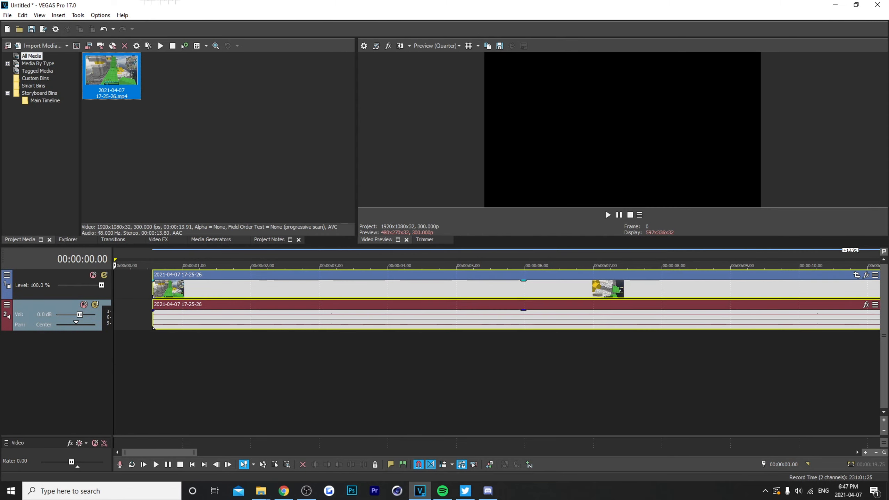
Step: Start a render with the template filters off and open the MAGIX AVC/AAC MP4 template Minecraft for customizing
click(7, 15)
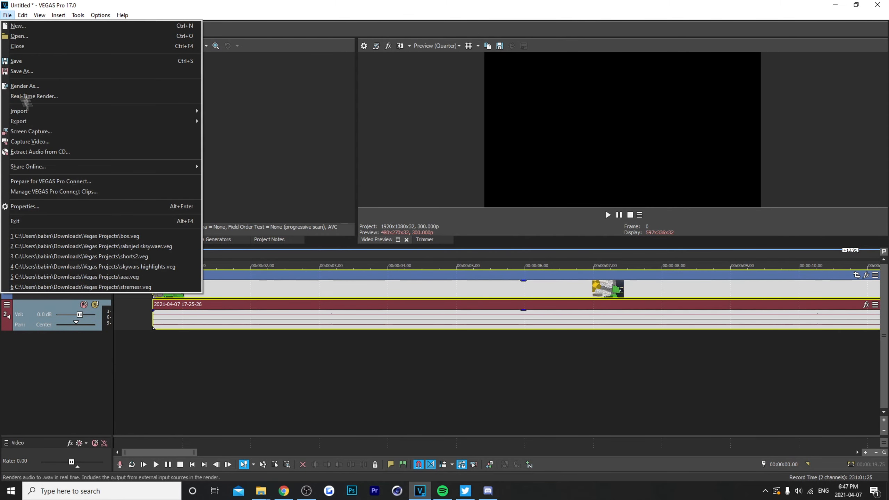
click(86, 90)
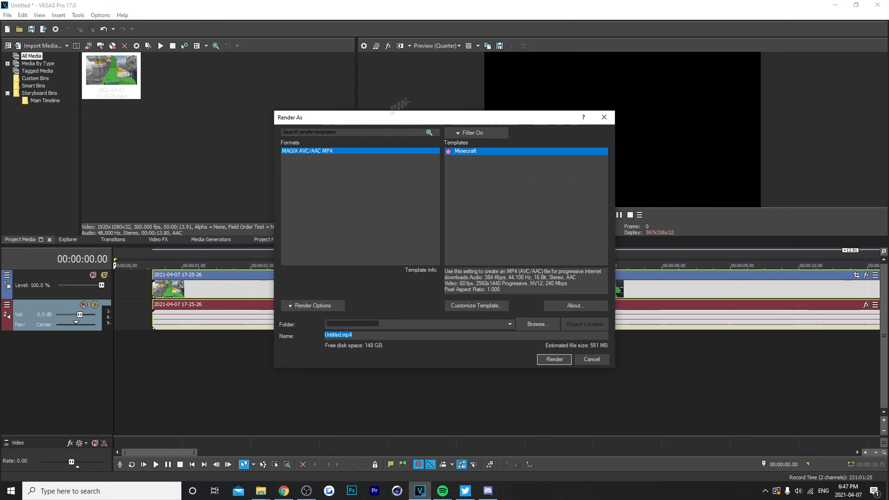
click(467, 133)
click(461, 142)
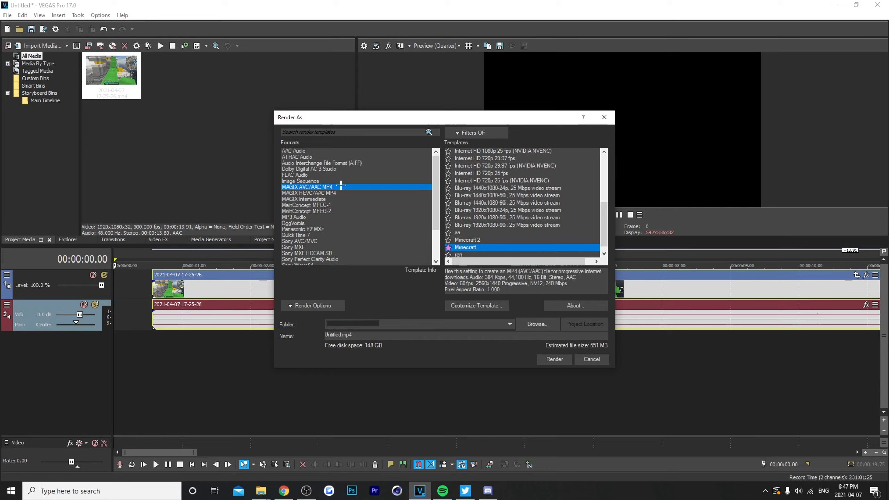
scroll(484, 213, up, 3)
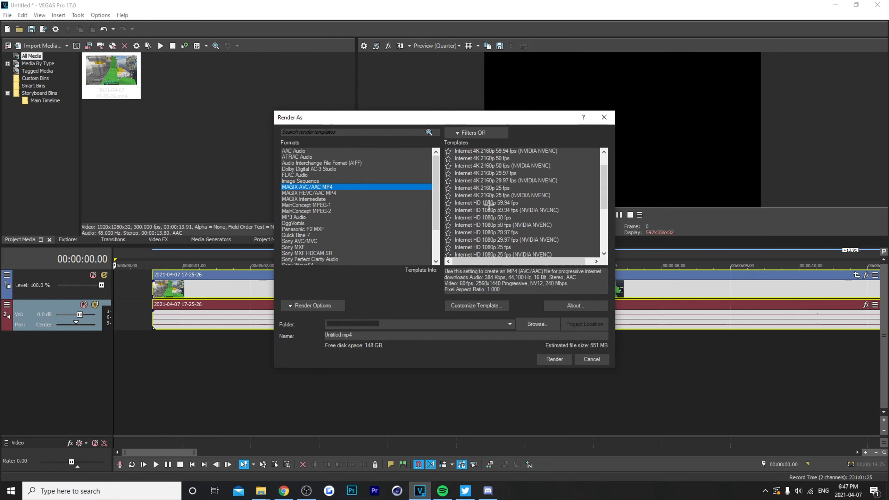
scroll(484, 213, down, 3)
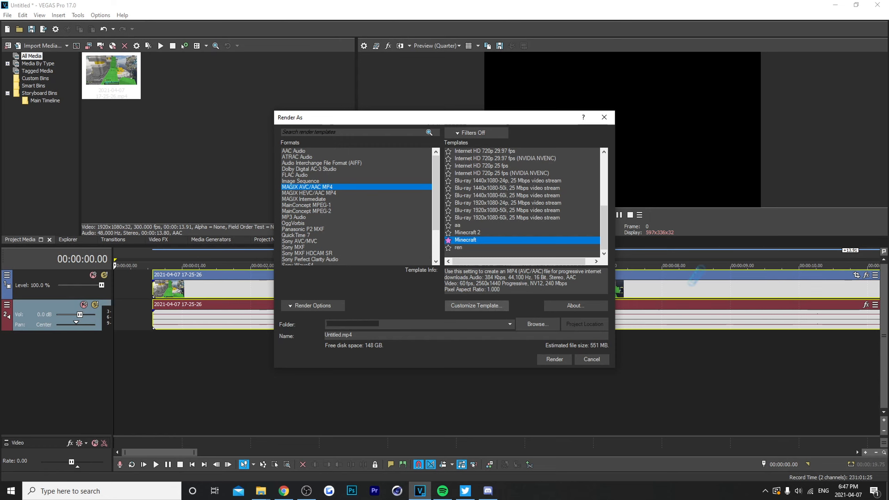
click(477, 306)
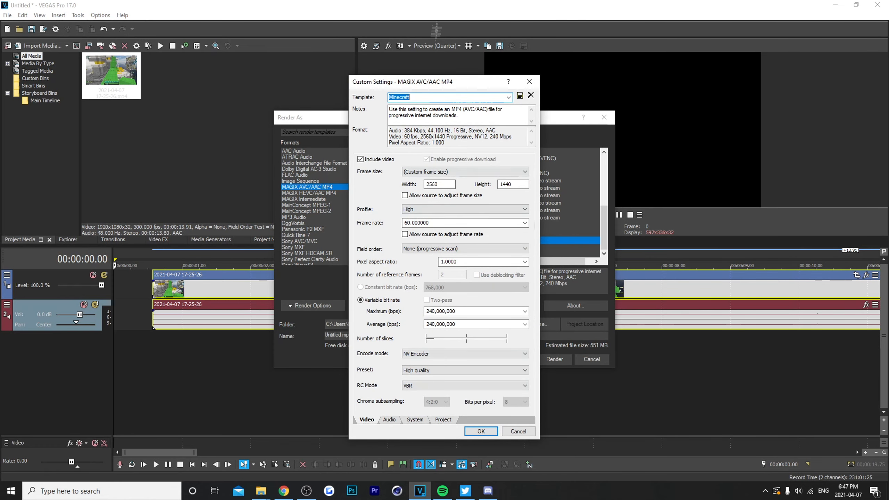
Step: Review the template's frame width and height, profile, frame rate and pixel aspect ratio, keeping the profile at High
click(446, 182)
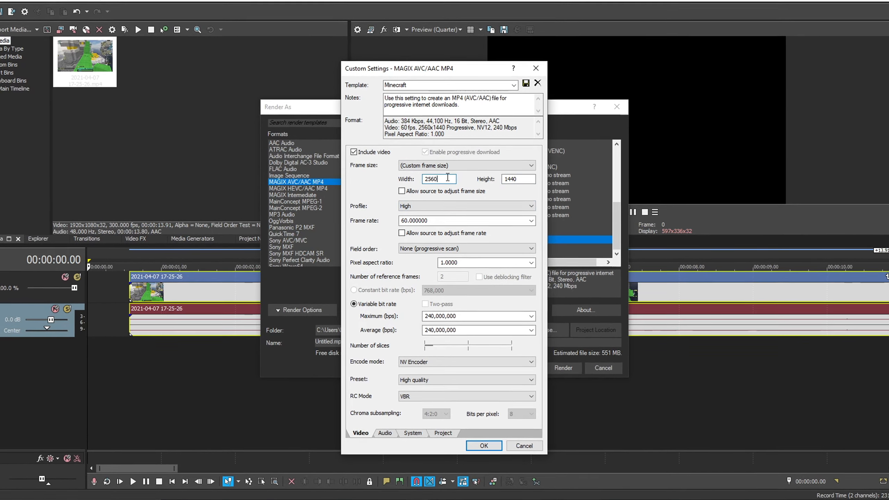
key(Tab)
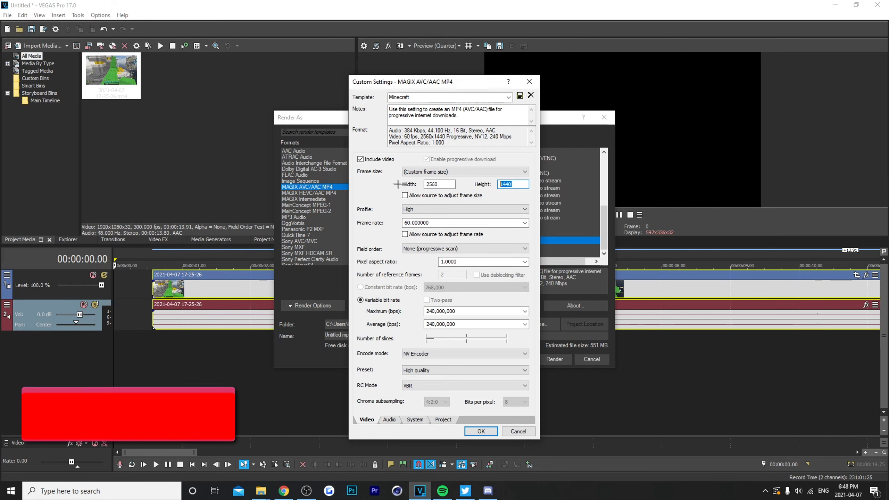
click(420, 211)
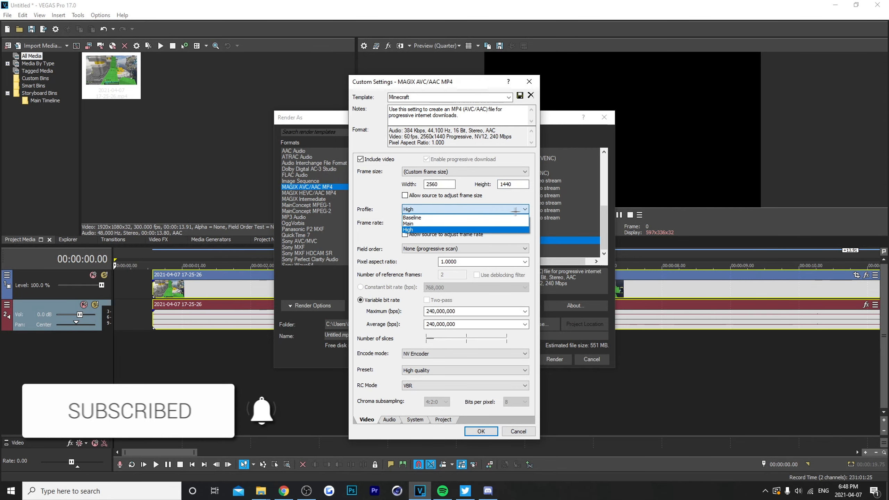
click(420, 231)
key(Tab)
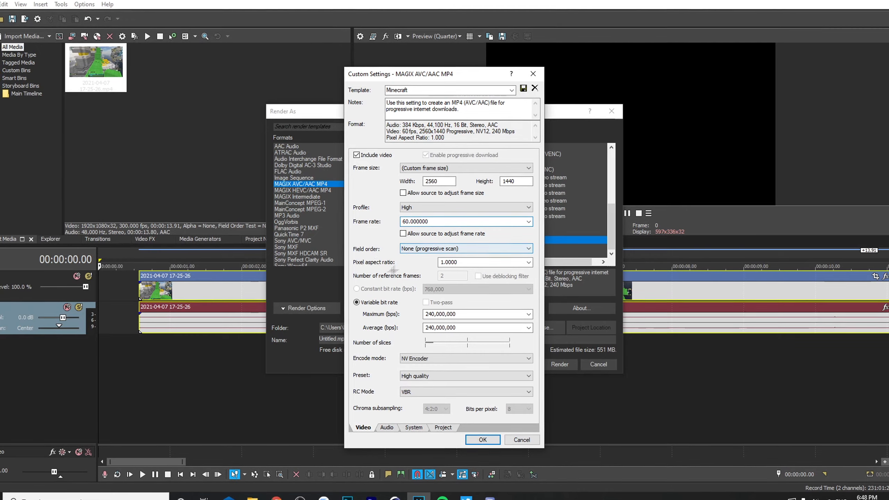
click(482, 262)
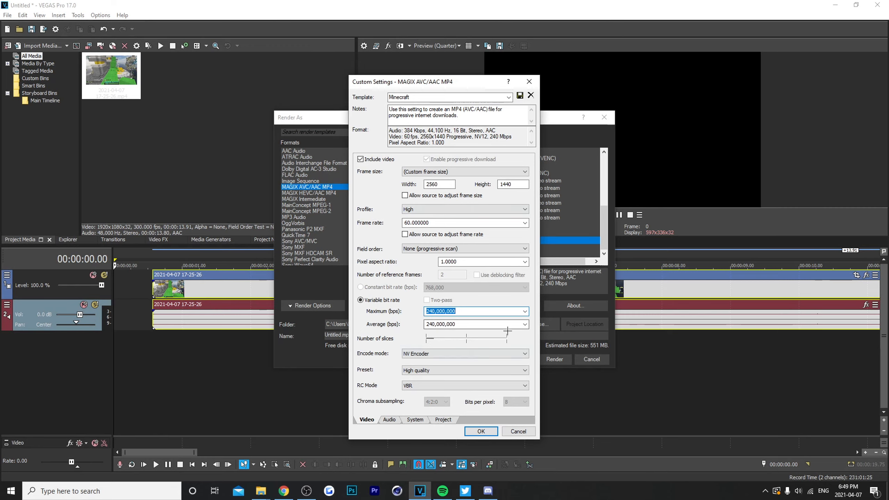
Step: Review the template's variable bit rates, encode mode, preset and RC mode, keeping NV Encoder and High quality
click(431, 399)
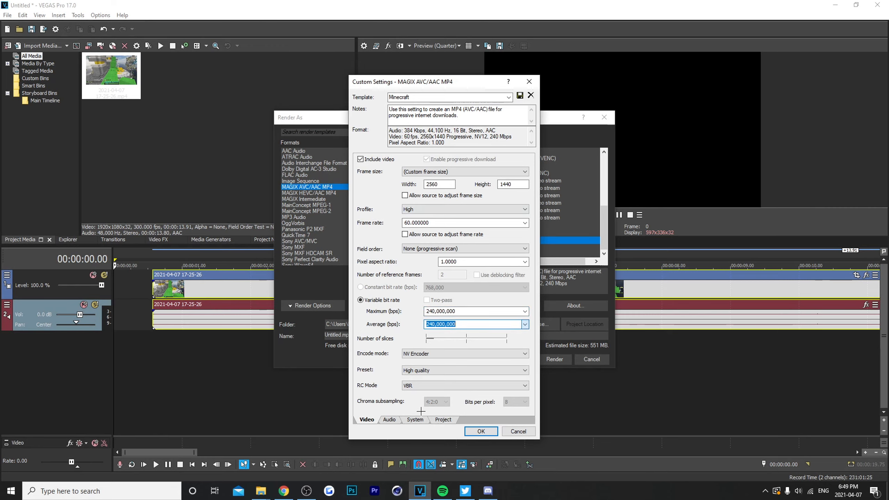
click(491, 354)
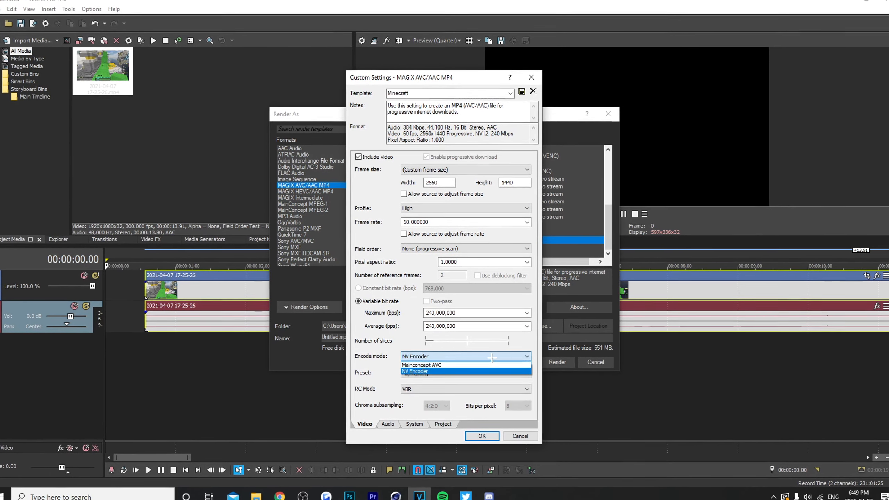
click(491, 356)
click(491, 373)
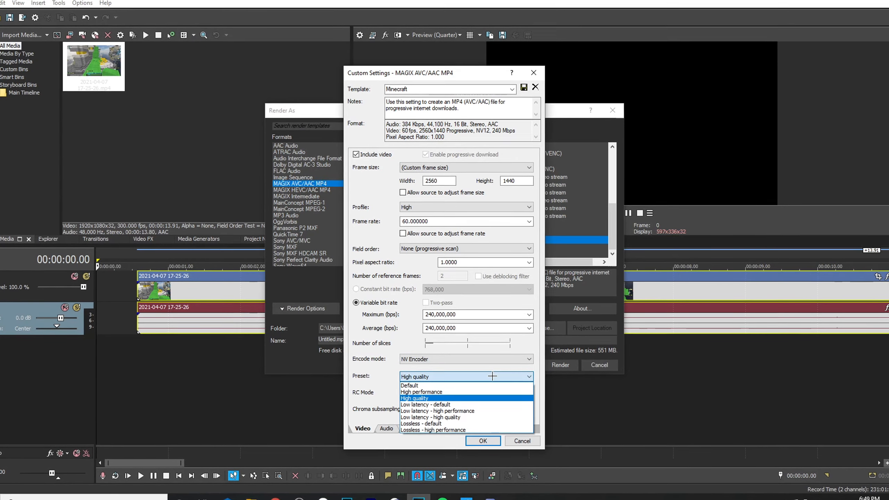
click(492, 377)
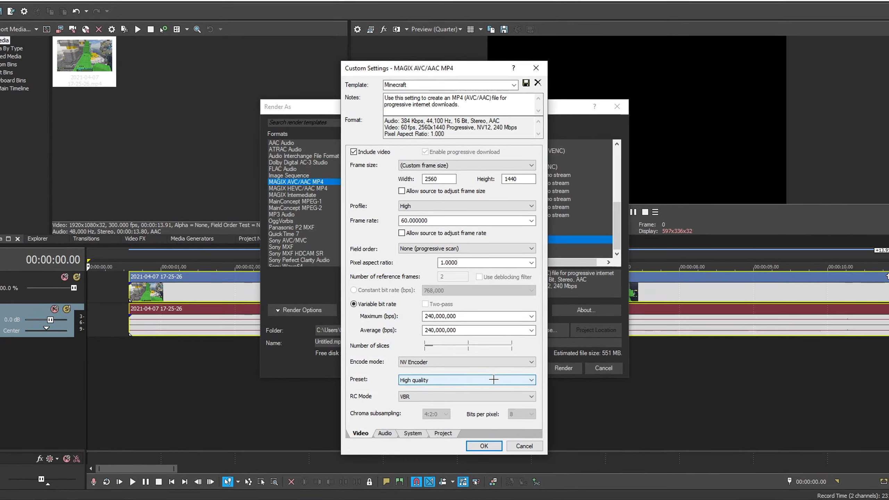
click(446, 397)
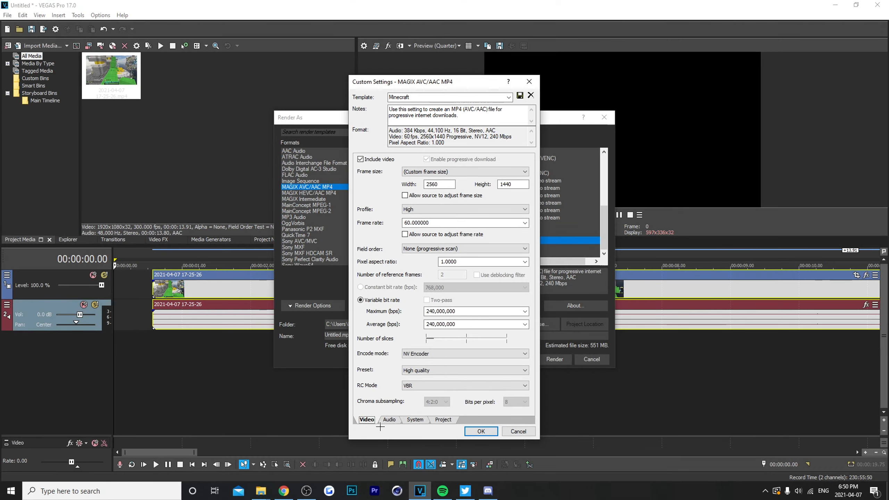
Step: Check the template's audio sample rate and bit rate and its HDR content level metadata
click(384, 434)
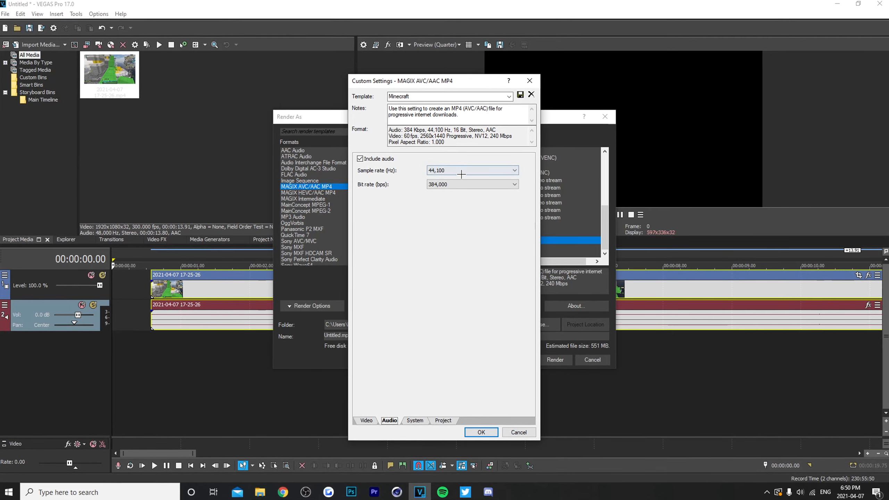
click(461, 174)
click(446, 176)
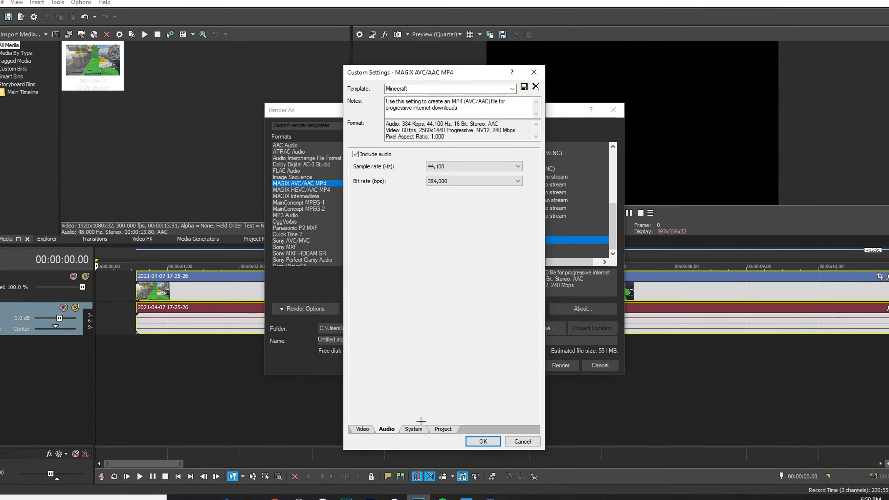
click(414, 429)
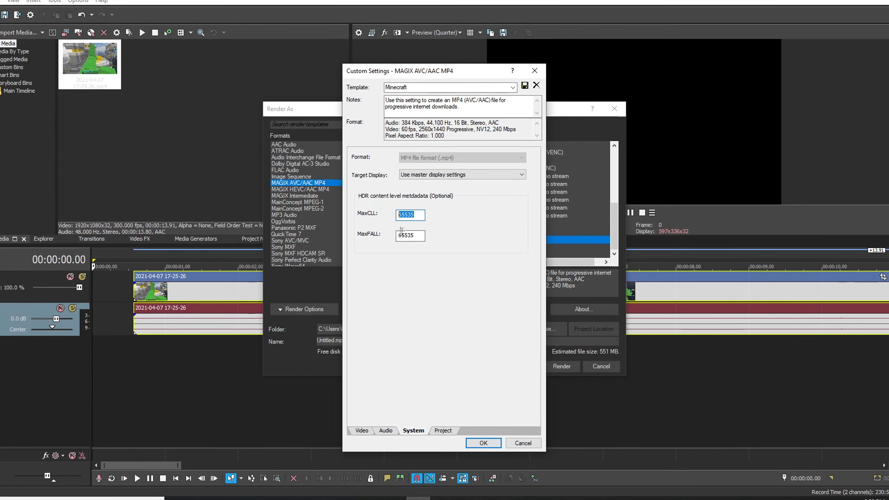
click(417, 213)
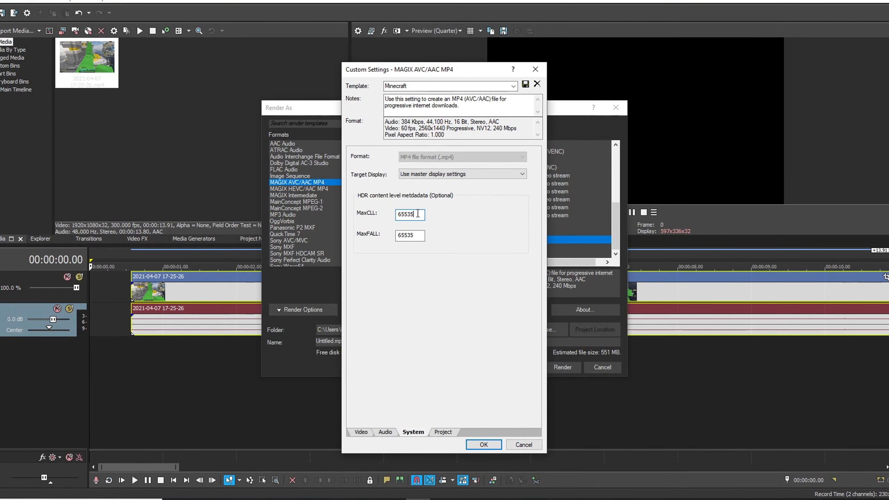
Step: Choose Best as the video rendering quality in the render template's project settings
click(443, 432)
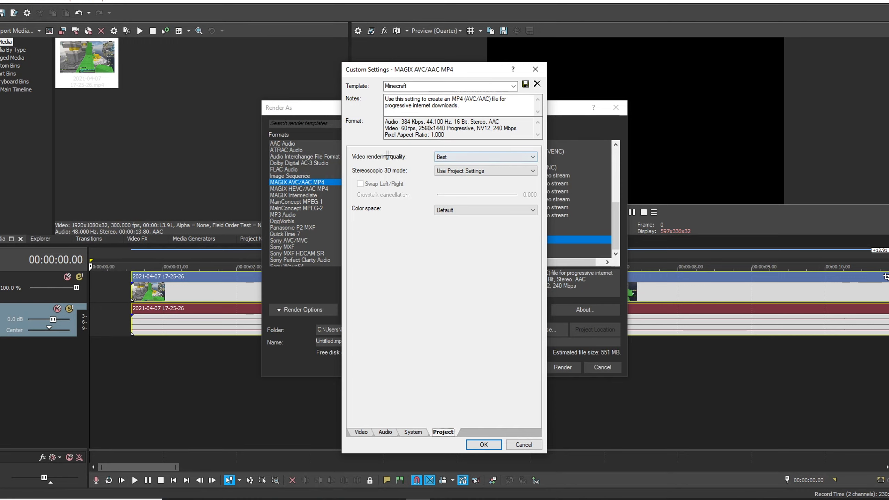
click(520, 157)
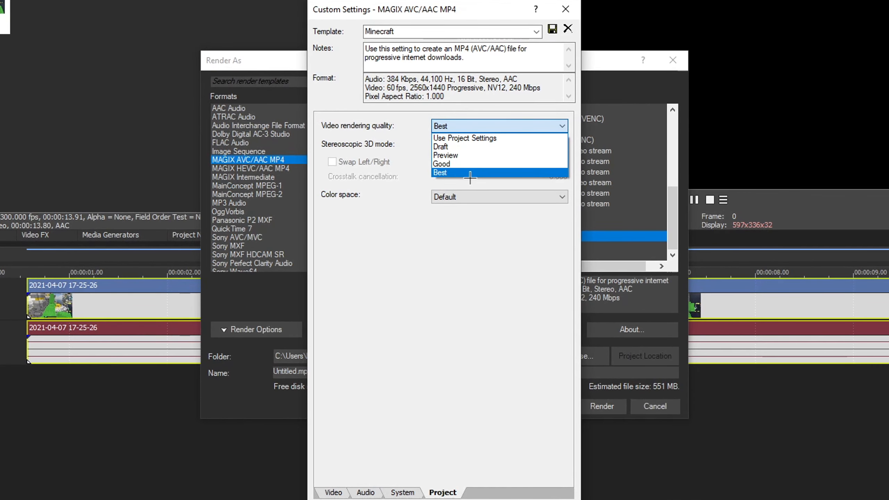
click(442, 173)
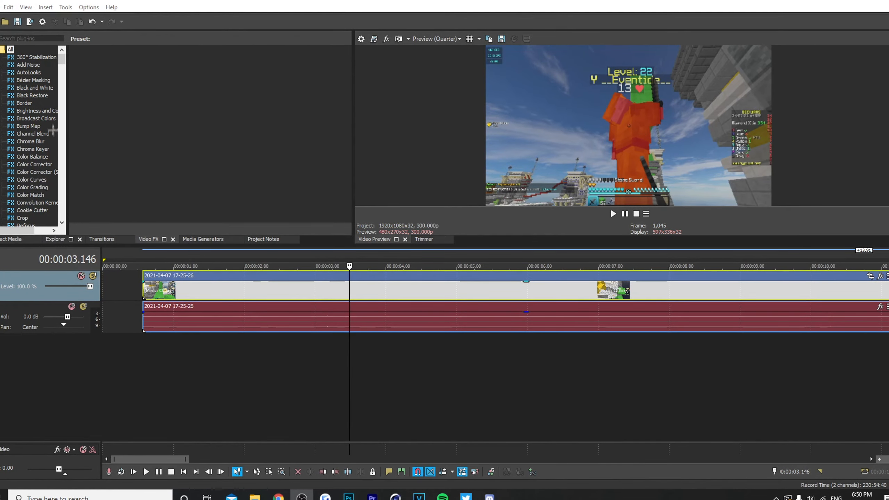
Step: Add the default LUT Filter to the video clip on the timeline, browse for its LUT file, and close the effect settings
scroll(52, 129, down, 10)
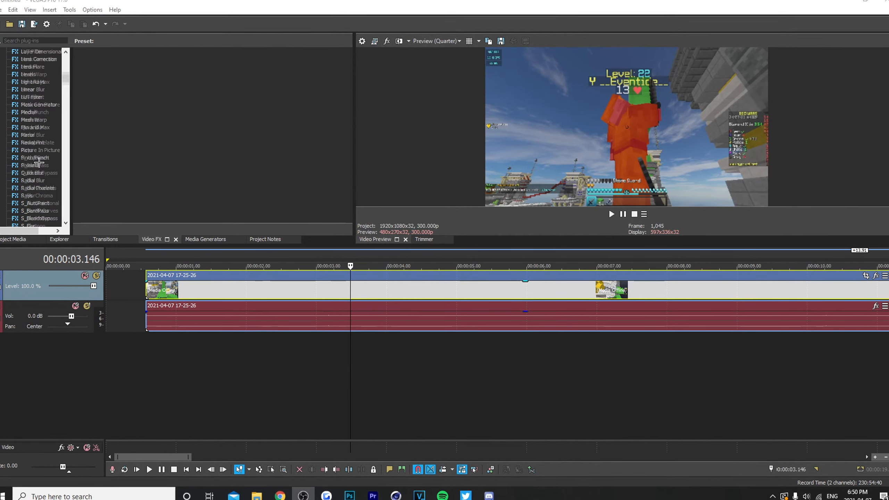
click(34, 119)
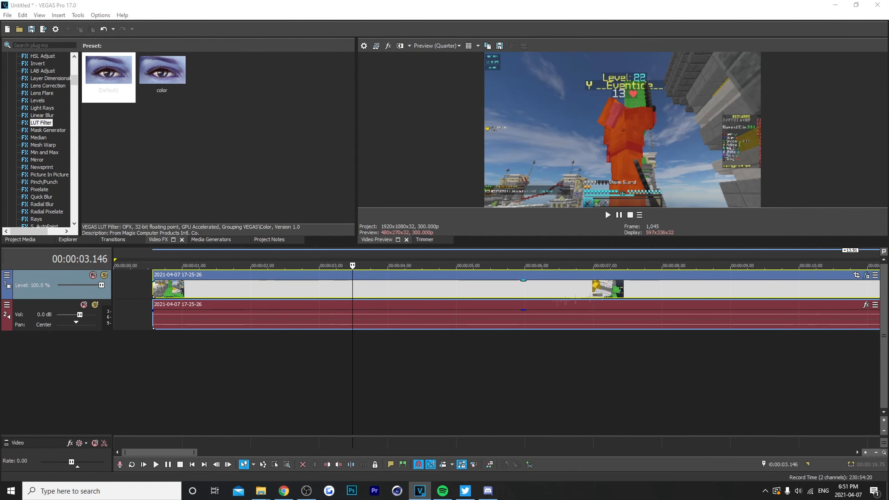
click(463, 296)
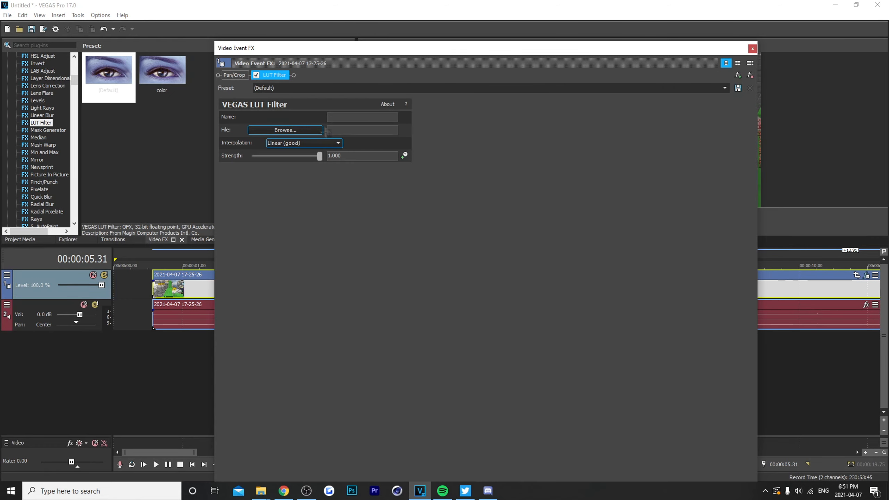
click(284, 131)
click(751, 48)
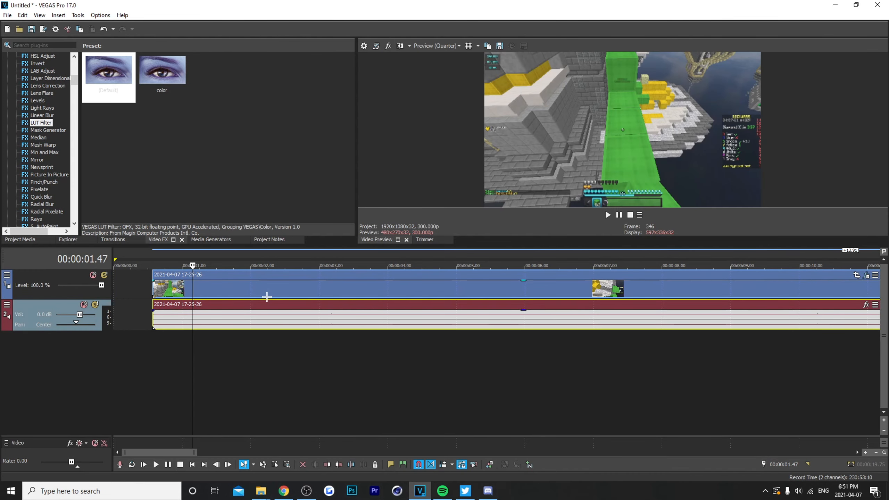